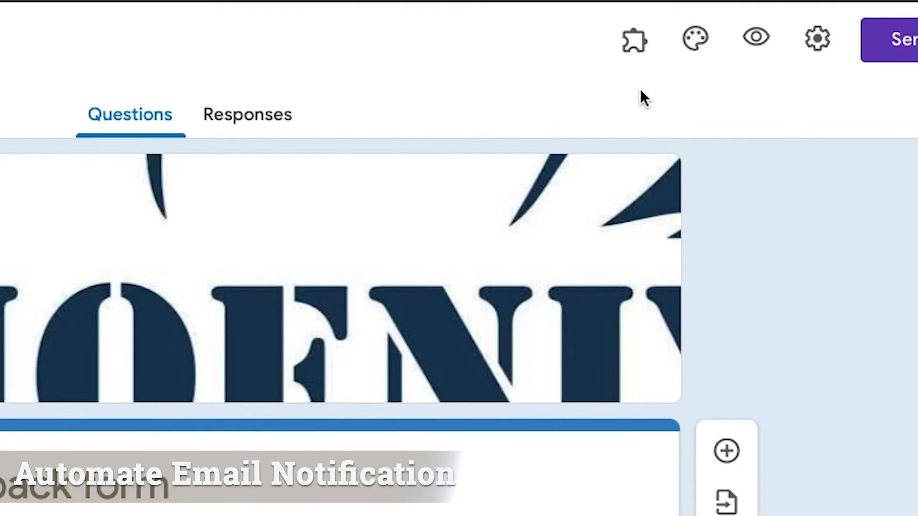
Open the Form Notifications add-on's configuration and turn on notifications for form responses
{"action": "left_click", "coordinate": [641, 52]}
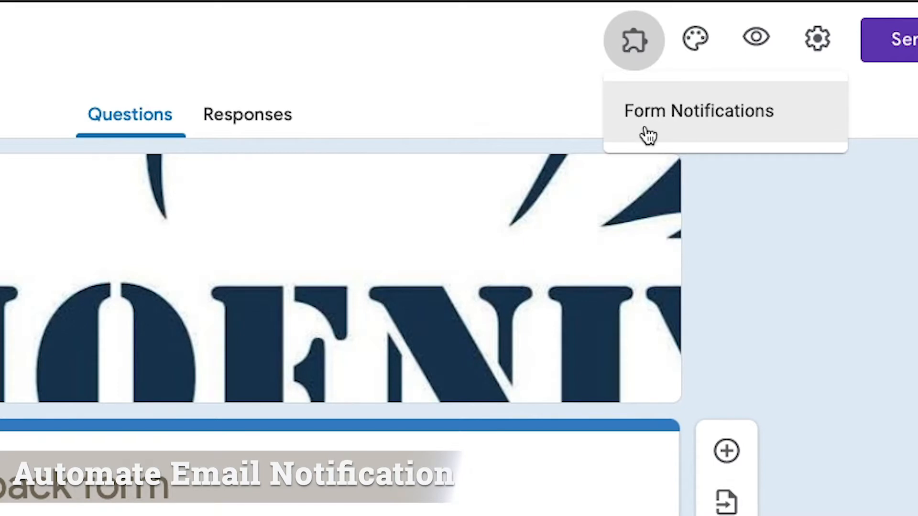
{"action": "left_click", "coordinate": [656, 118]}
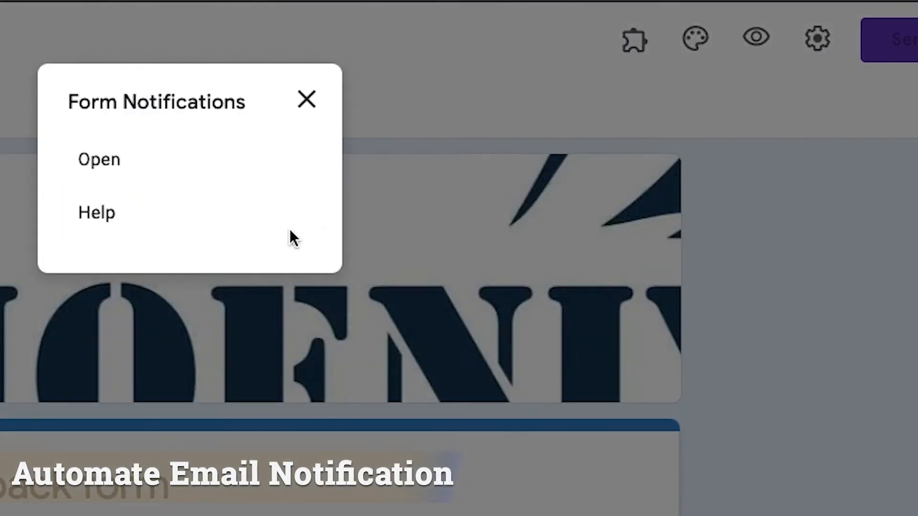
{"action": "left_click", "coordinate": [99, 158]}
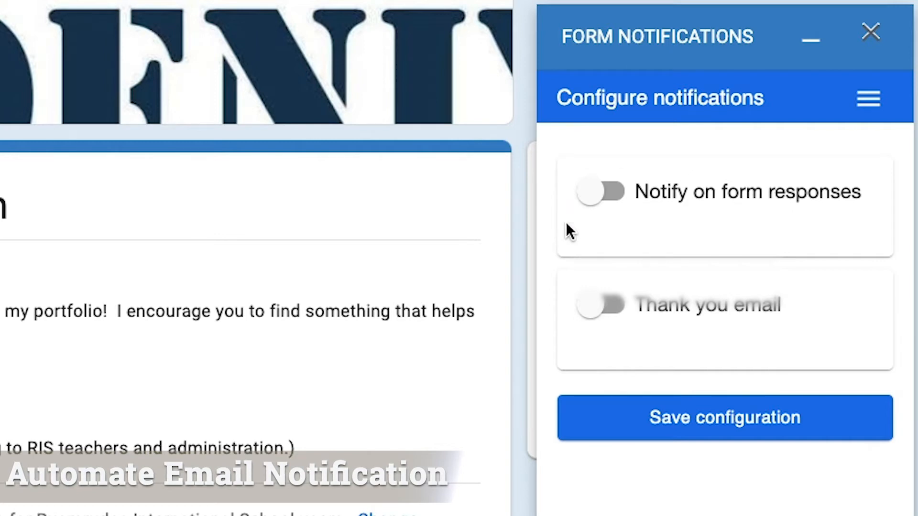
{"action": "left_click", "coordinate": [592, 198]}
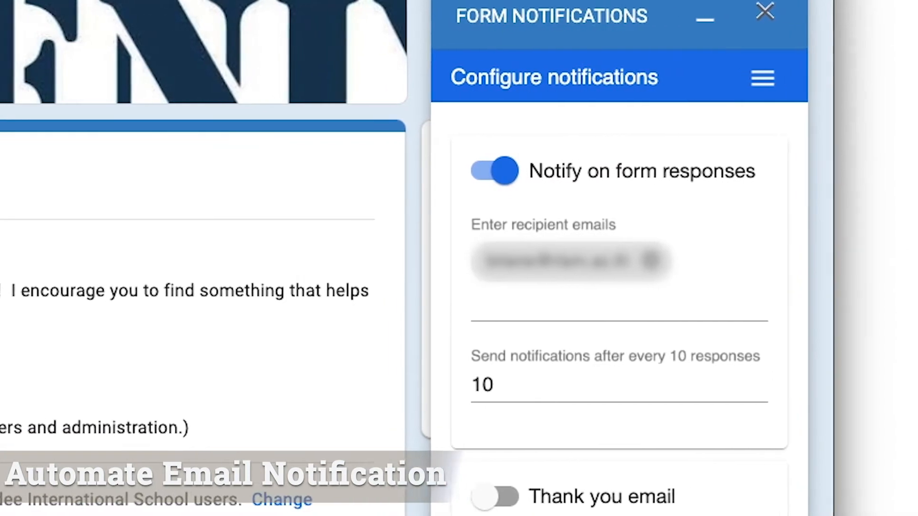
Set the response notifications to be sent after every 1 response
{"action": "scroll", "coordinate": [626, 221], "scroll_direction": "down", "scroll_amount": 2}
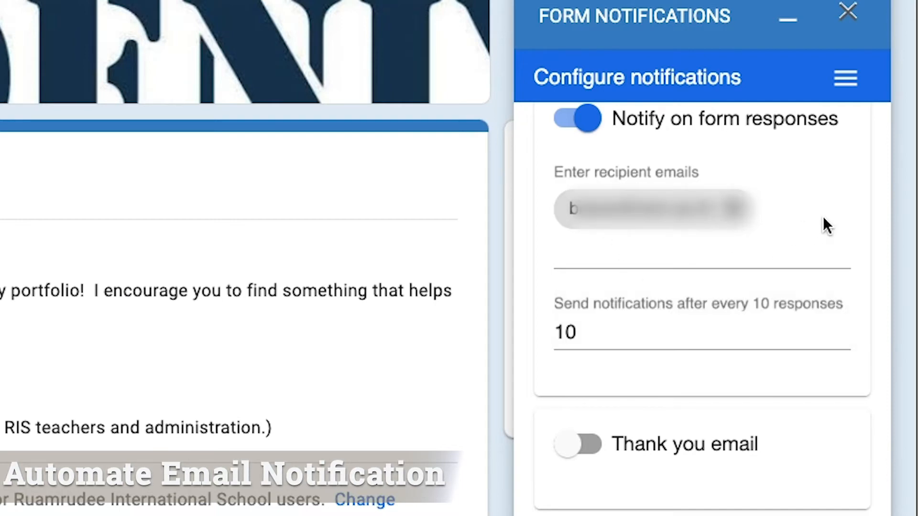
{"action": "scroll", "coordinate": [823, 217], "scroll_direction": "down", "scroll_amount": 1}
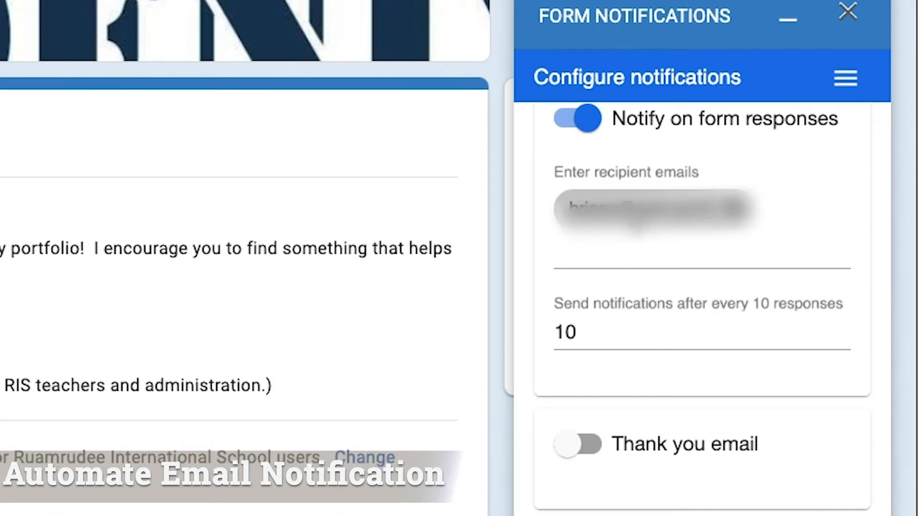
{"action": "left_click", "coordinate": [582, 332]}
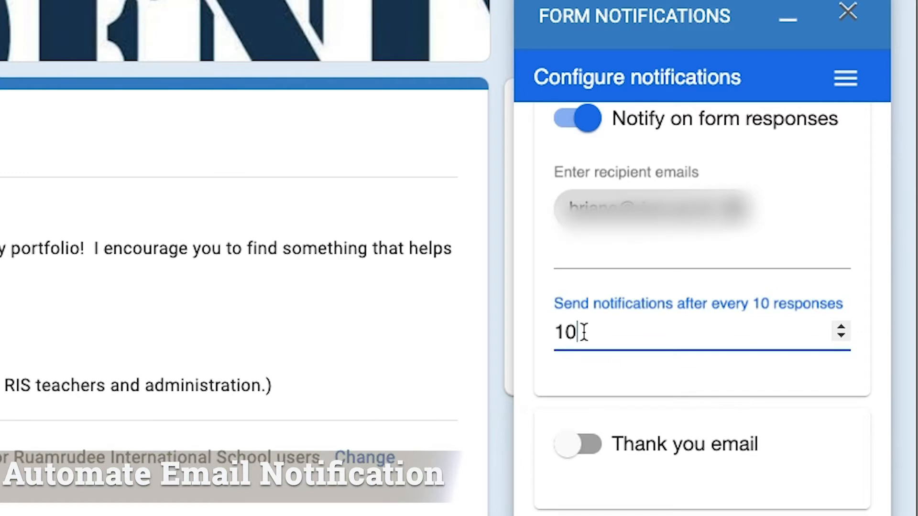
{"action": "key", "text": "BackSpace"}
{"action": "key", "text": "BackSpace"}
{"action": "type", "text": "1"}
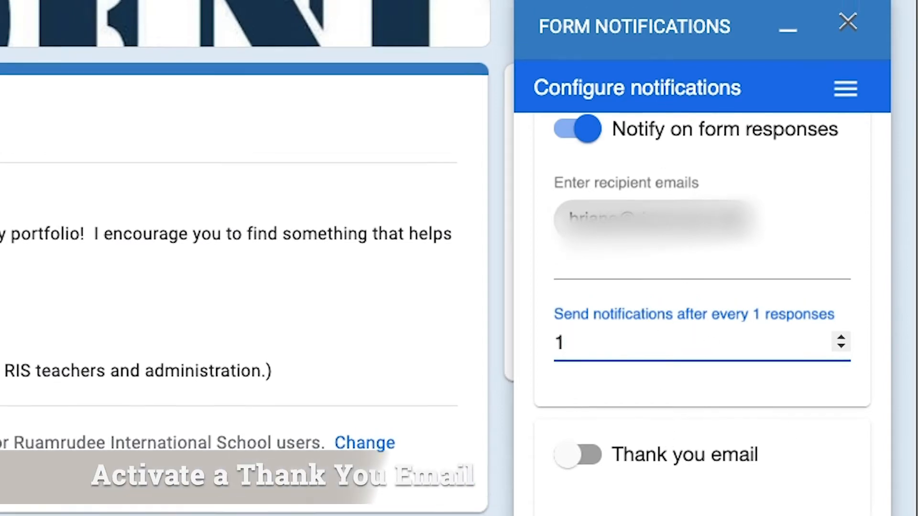
Turn on the Thank you email option in the notification configuration
{"action": "left_click_drag", "start_coordinate": [669, 64], "coordinate": [687, 0]}
{"action": "left_click", "coordinate": [606, 391]}
{"action": "scroll", "coordinate": [621, 338], "scroll_direction": "down", "scroll_amount": 8}
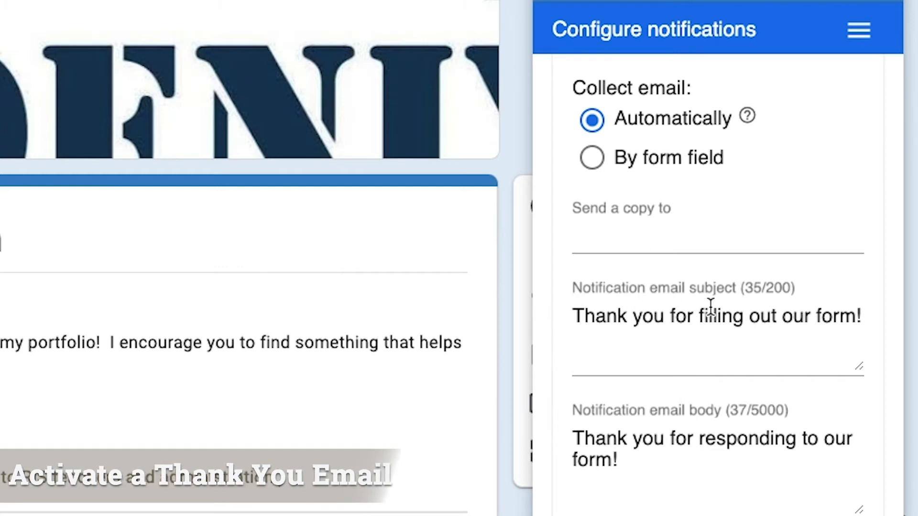
Replace the notification email subject with "Thank you for giving", the form owner's first name and "Feedback!"
{"action": "triple_click", "coordinate": [665, 321]}
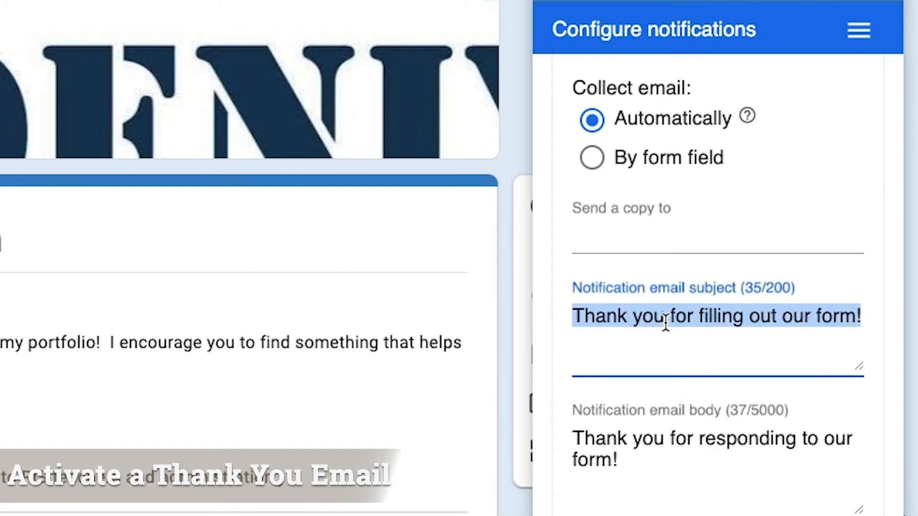
{"action": "key", "text": "BackSpace"}
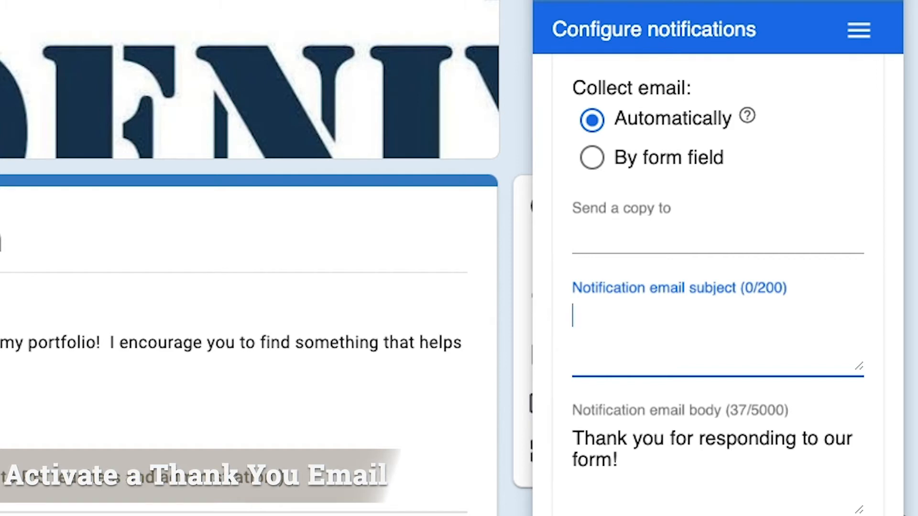
{"action": "type", "text": "Ta"}
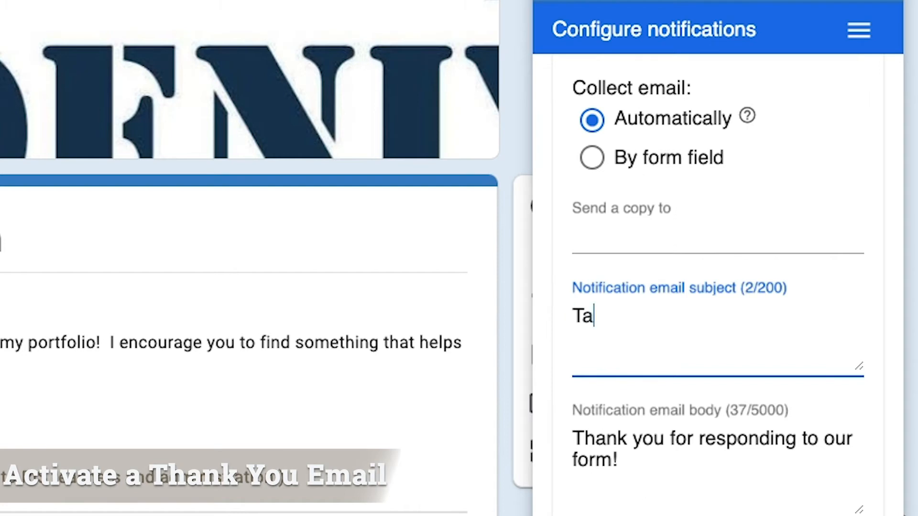
{"action": "key", "text": "BackSpace"}
{"action": "type", "text": "hank you f="}
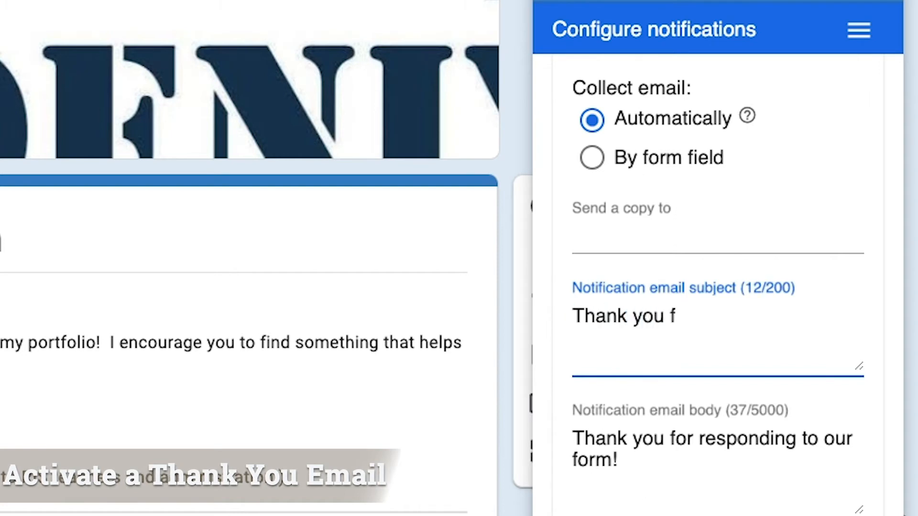
{"action": "key", "text": "BackSpace"}
{"action": "type", "text": "or givig"}
{"action": "key", "text": "BackSpace"}
{"action": "type", "text": "vig B"}
{"action": "key", "text": "BackSpace"}
{"action": "key", "text": "BackSpace"}
{"action": "key", "text": "BackSpace"}
{"action": "type", "text": "ng Brian"}
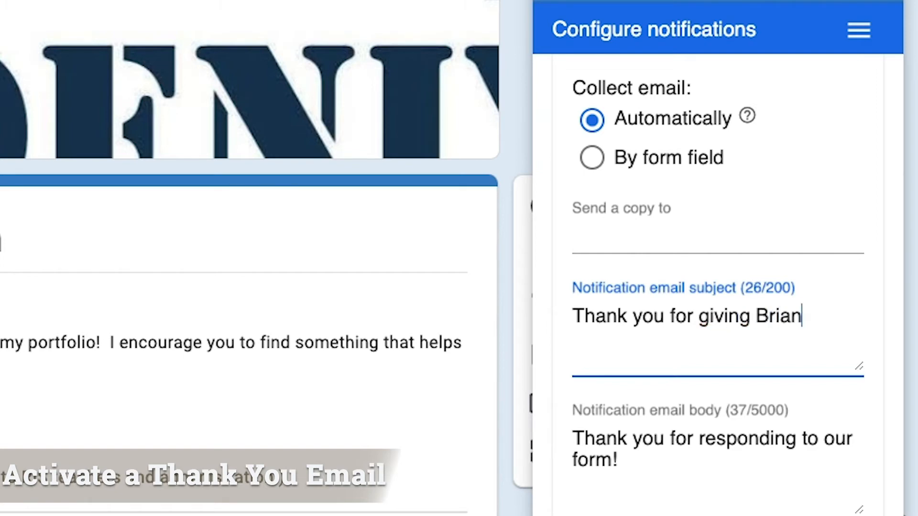
{"action": "type", "text": " Feed"}
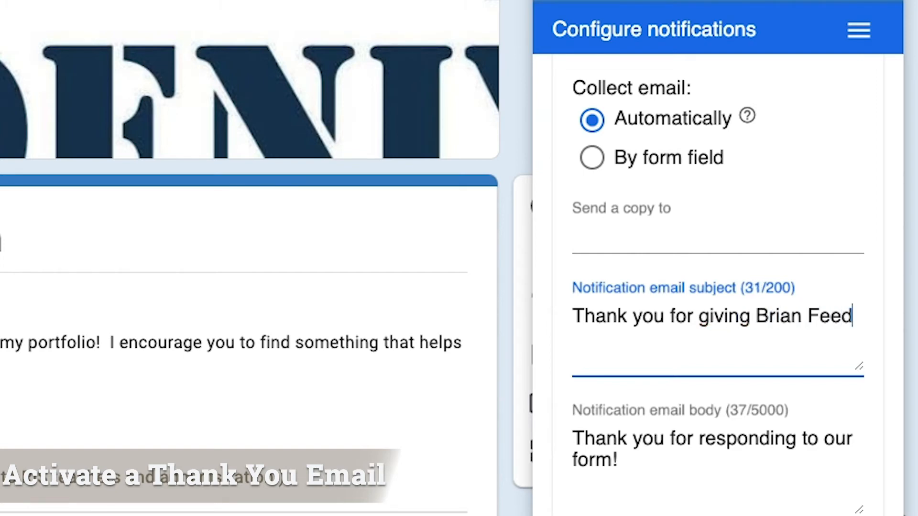
{"action": "type", "text": "back!"}
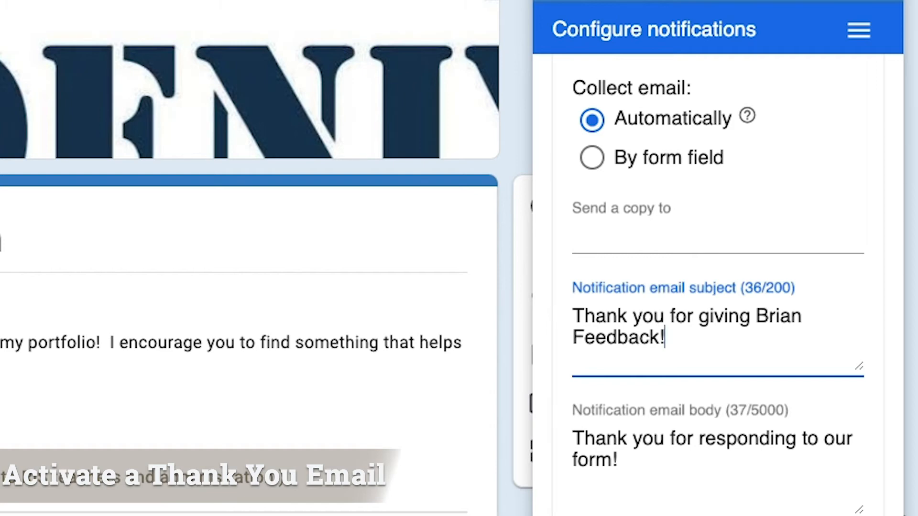
Replace the notification email body with thanks for taking time to provide portfolio feedback, saying it helps the owner grow as a student and improve the portfolio
{"action": "key", "text": "Tab"}
{"action": "key", "text": "BackSpace"}
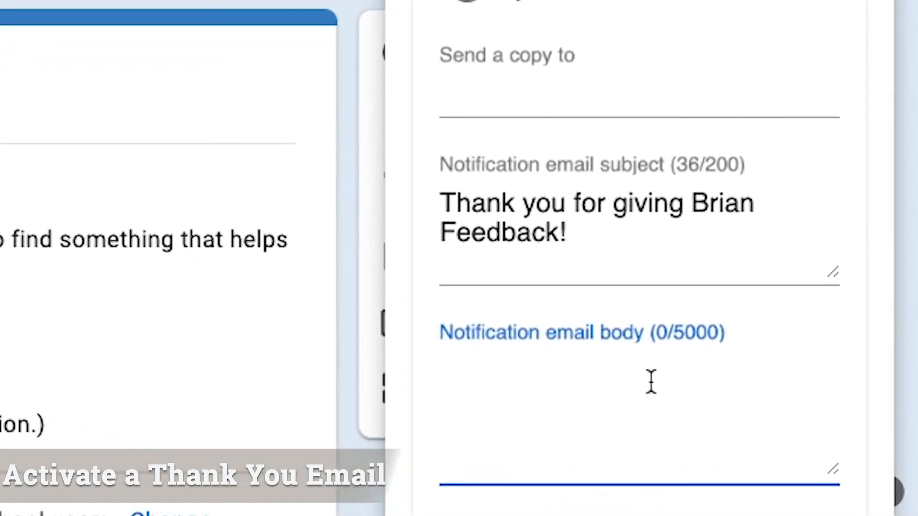
{"action": "type", "text": "Thank you for t"}
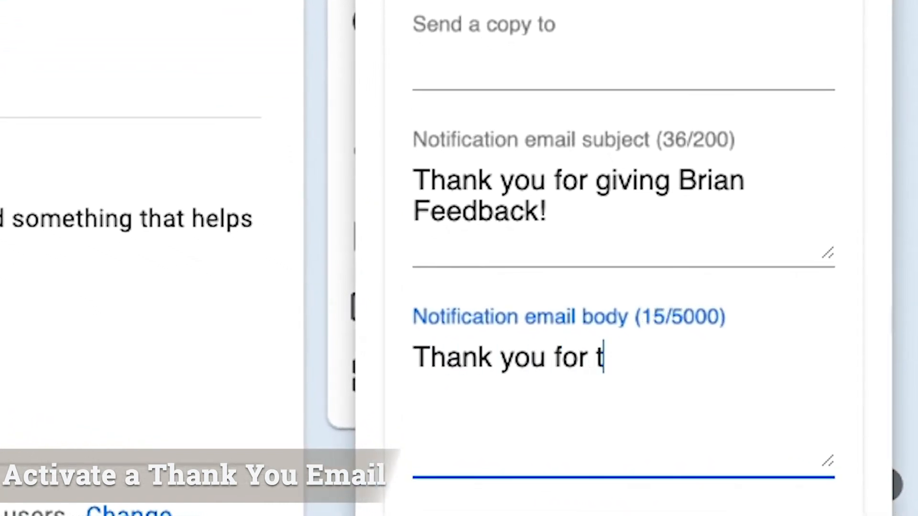
{"action": "type", "text": "aking your time to provide feedback on "}
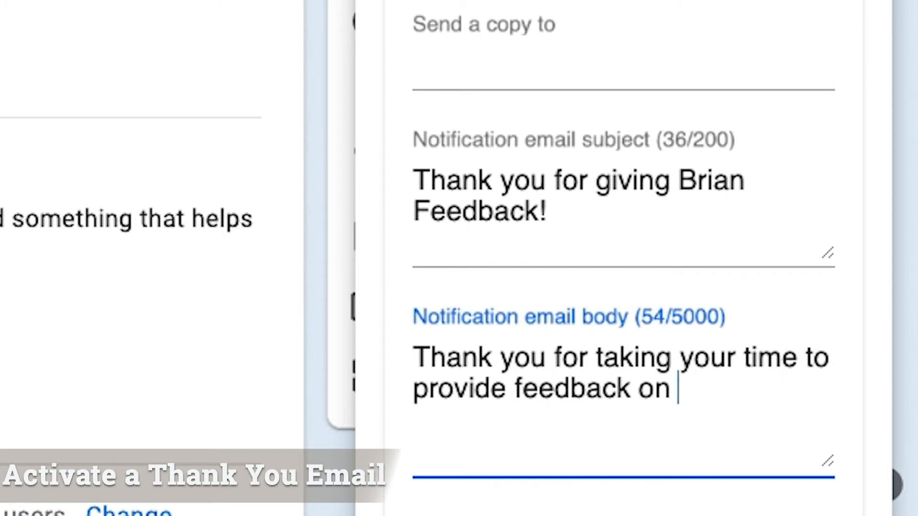
{"action": "type", "text": "my portfolio.  Your feedback will help "}
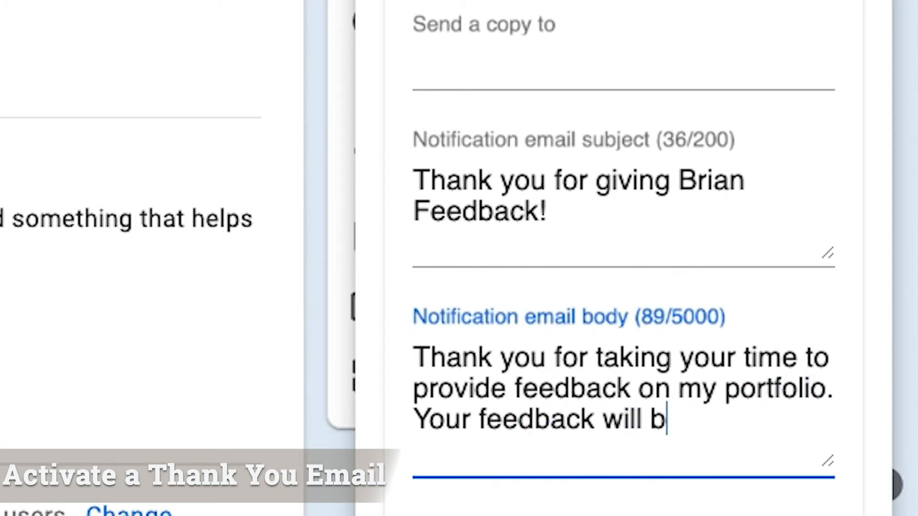
{"action": "type", "text": "me to continue to grow as a student and"}
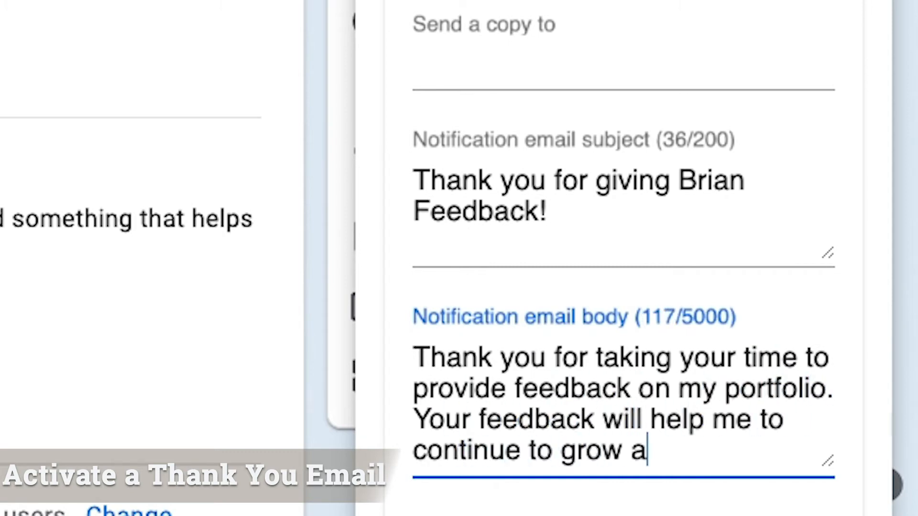
{"action": "type", "text": " to improve my portfolio."}
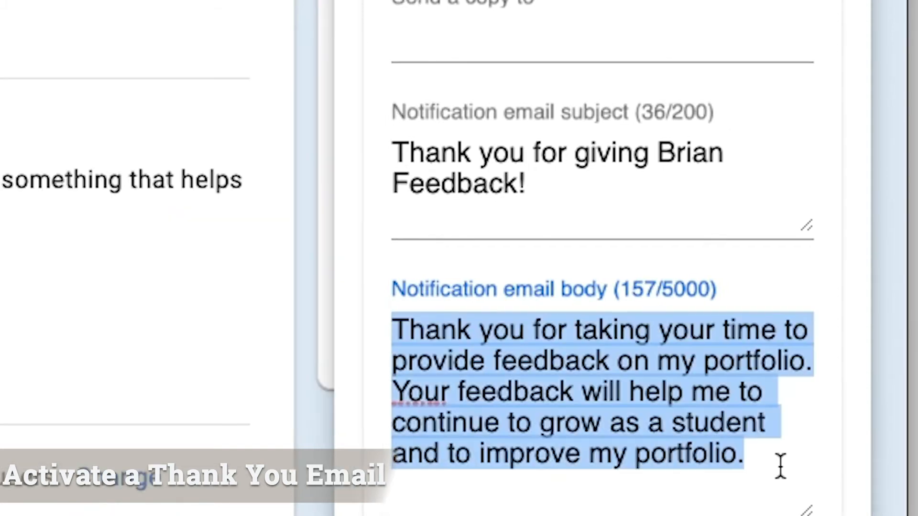
{"action": "left_click", "coordinate": [801, 489]}
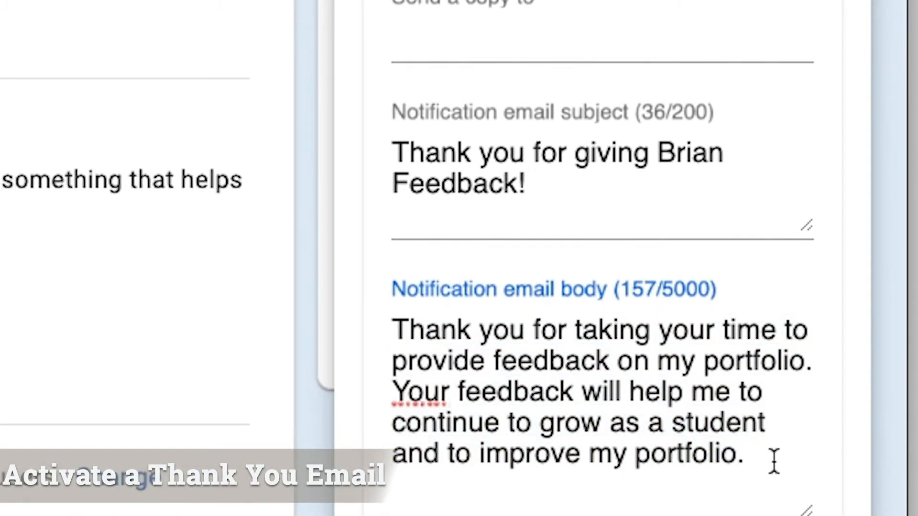
Save the notification configuration and close the Form Notifications add-on
{"action": "scroll", "coordinate": [744, 416], "scroll_direction": "down", "scroll_amount": 2}
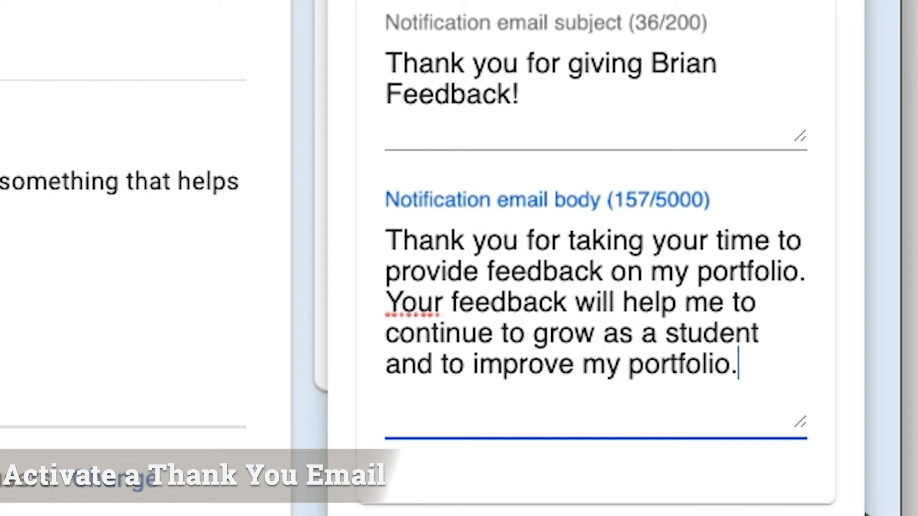
{"action": "left_click_drag", "start_coordinate": [880, 515], "coordinate": [862, 515]}
{"action": "scroll", "coordinate": [614, 509], "scroll_direction": "down", "scroll_amount": 3}
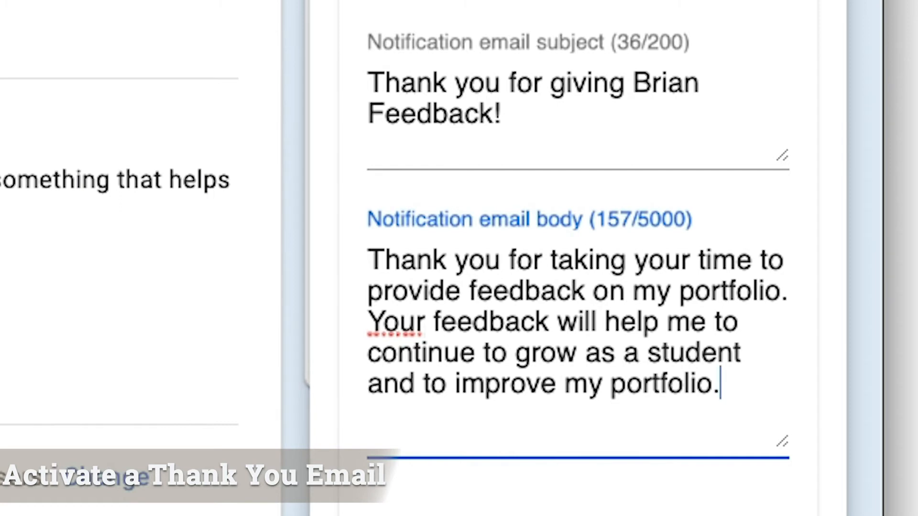
{"action": "scroll", "coordinate": [564, 514], "scroll_direction": "down", "scroll_amount": 4}
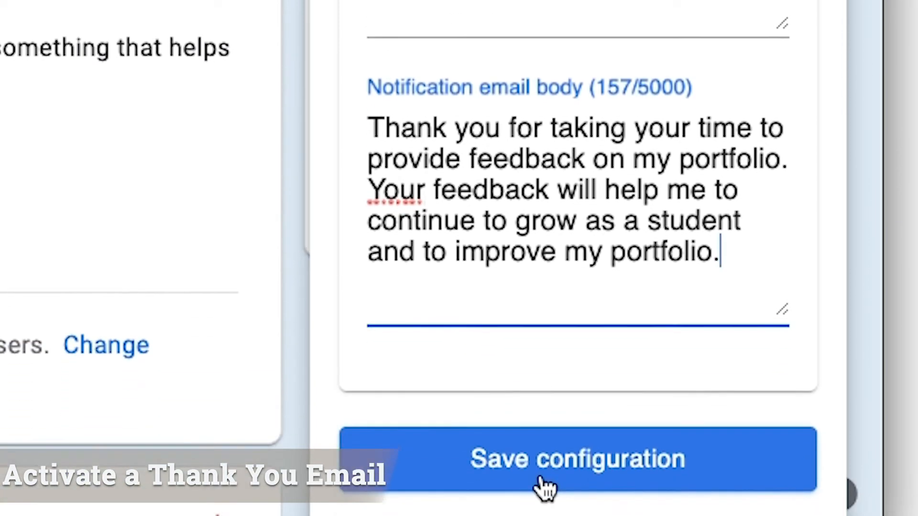
{"action": "left_click", "coordinate": [544, 435]}
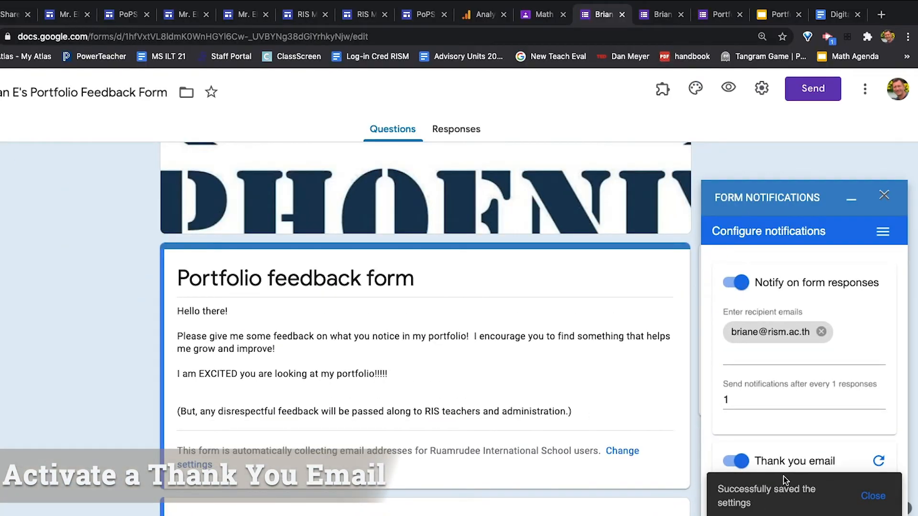
{"action": "left_click", "coordinate": [884, 194]}
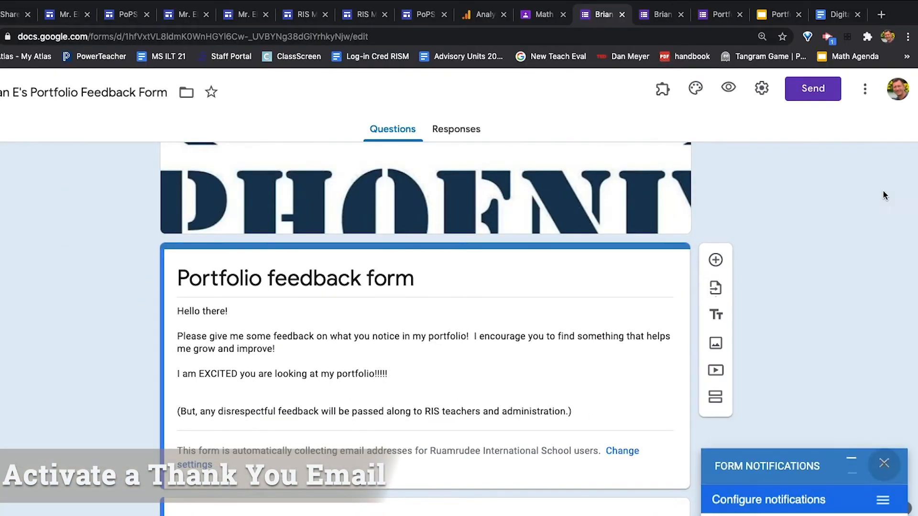
{"action": "scroll", "coordinate": [529, 419], "scroll_direction": "up", "scroll_amount": 1}
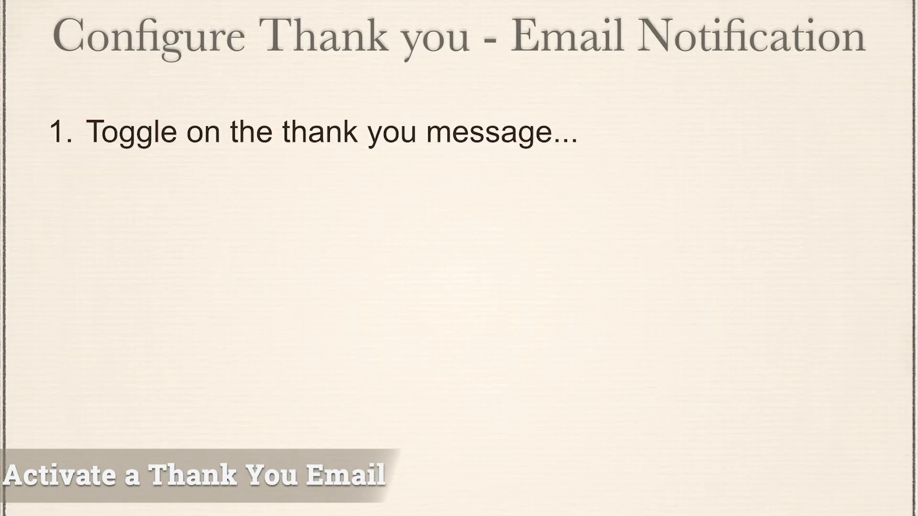
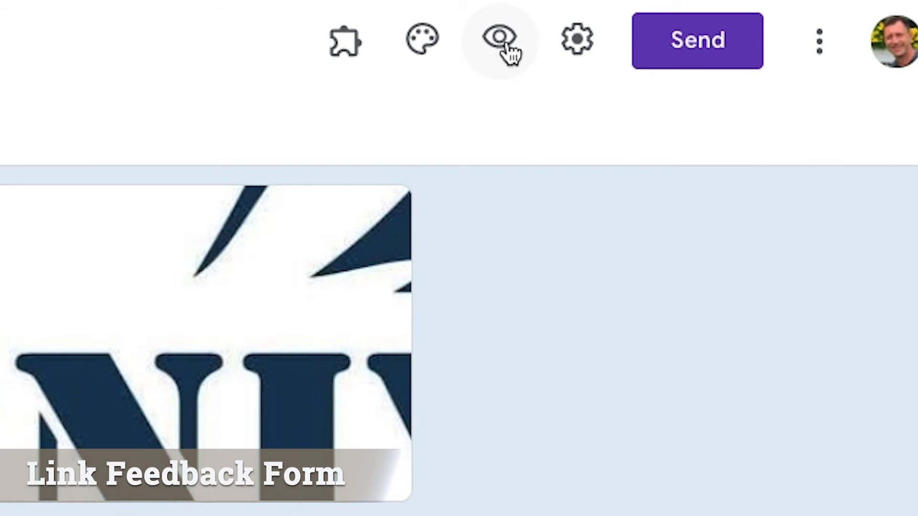
Preview the Portfolio feedback form and select its full web address
{"action": "left_click", "coordinate": [503, 41]}
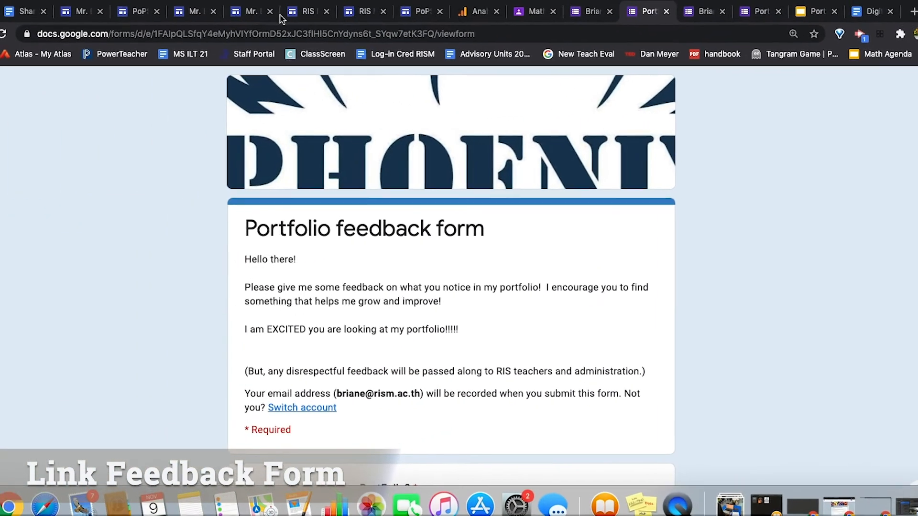
{"action": "left_click", "coordinate": [343, 25]}
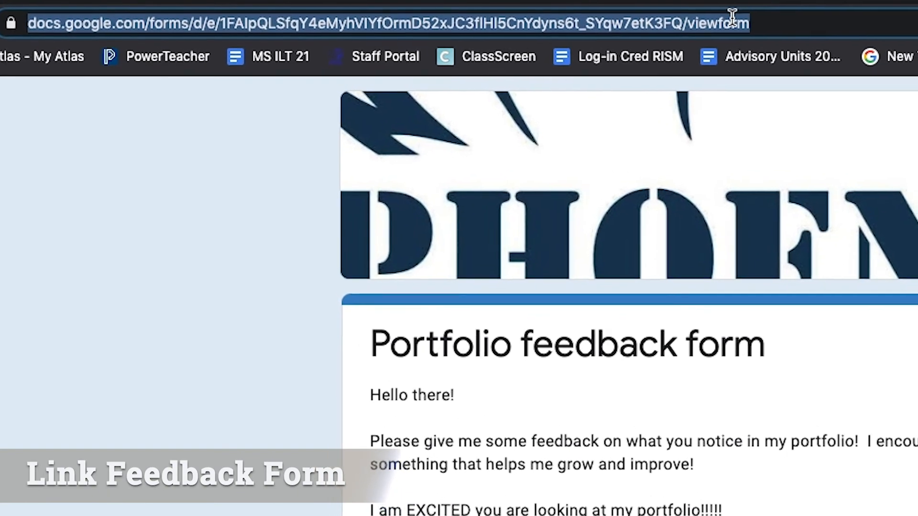
{"action": "left_click", "coordinate": [736, 22]}
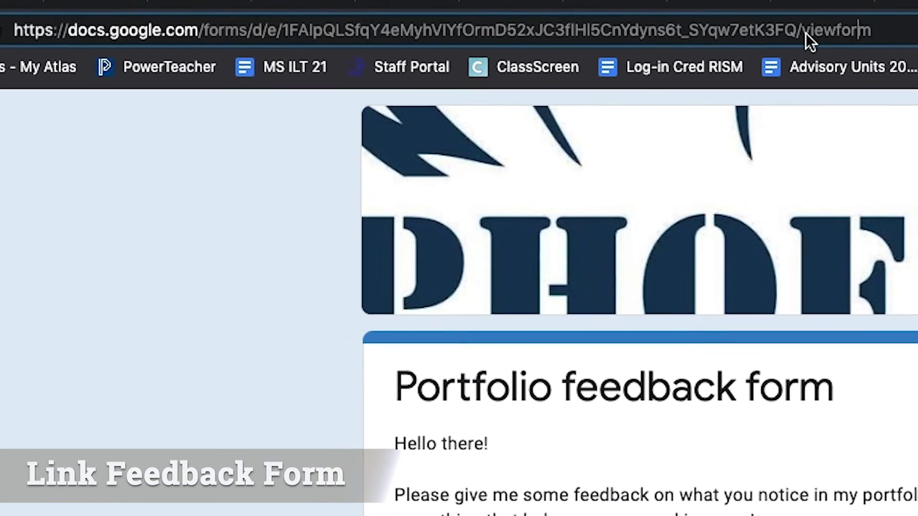
{"action": "triple_click", "coordinate": [804, 33]}
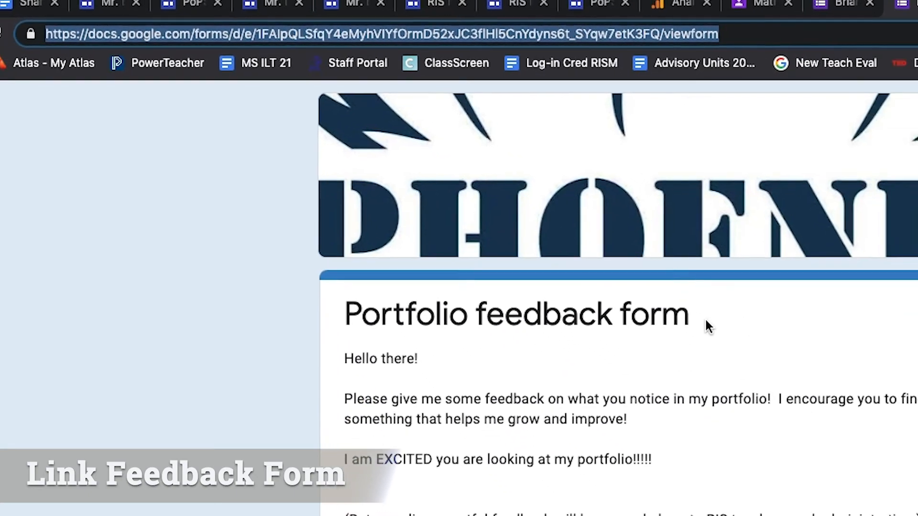
{"action": "scroll", "coordinate": [866, 466], "scroll_direction": "down", "scroll_amount": 3}
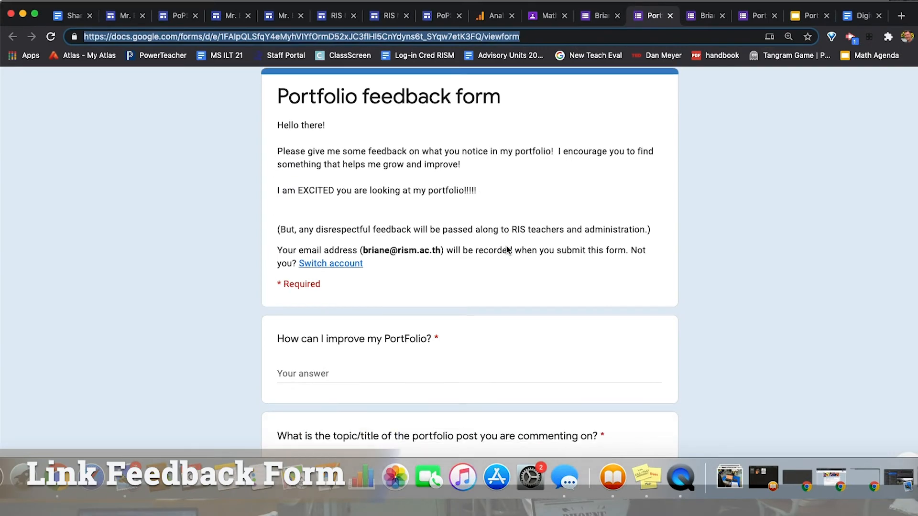
Switch to the growth portfolio's Google Sites editor and start a new navigation link with the copied feedback form address
{"action": "scroll", "coordinate": [507, 249], "scroll_direction": "down", "scroll_amount": 1}
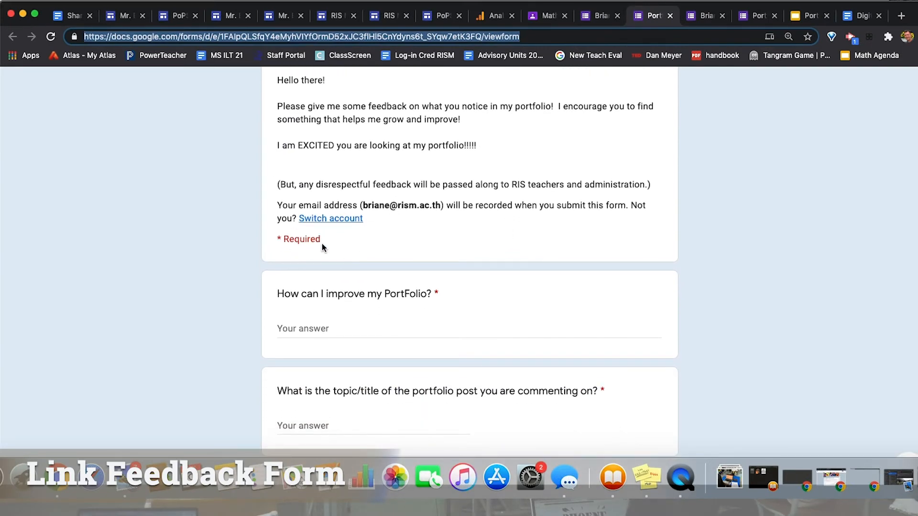
{"action": "scroll", "coordinate": [323, 246], "scroll_direction": "up", "scroll_amount": 4}
{"action": "scroll", "coordinate": [323, 247], "scroll_direction": "up", "scroll_amount": 1}
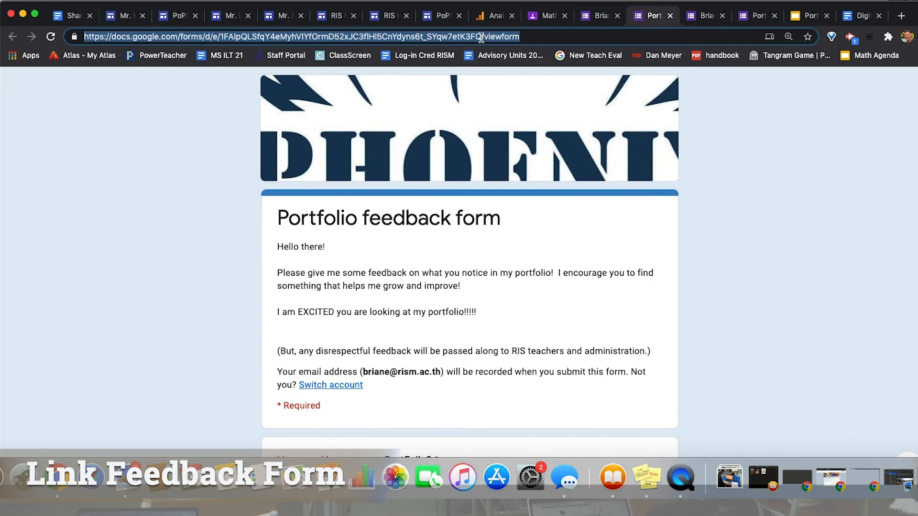
{"action": "left_click", "coordinate": [228, 17]}
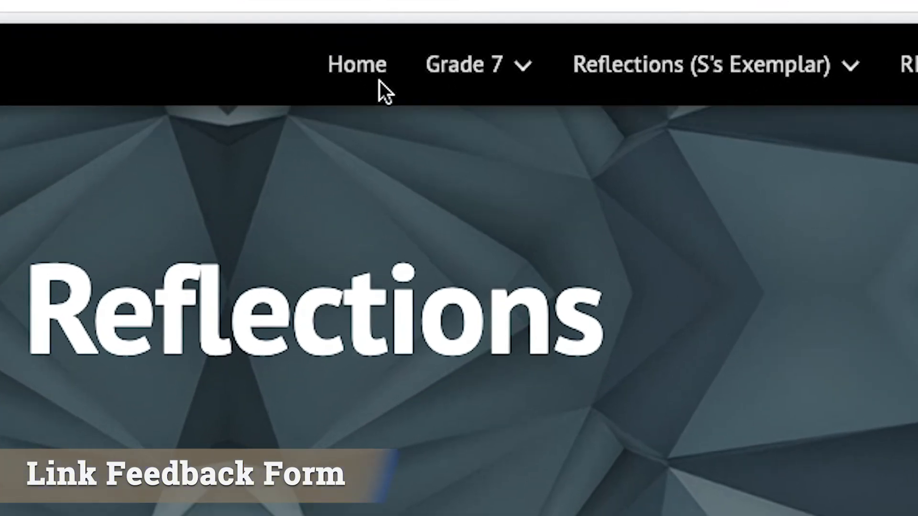
{"action": "mouse_move", "coordinate": [432, 94]}
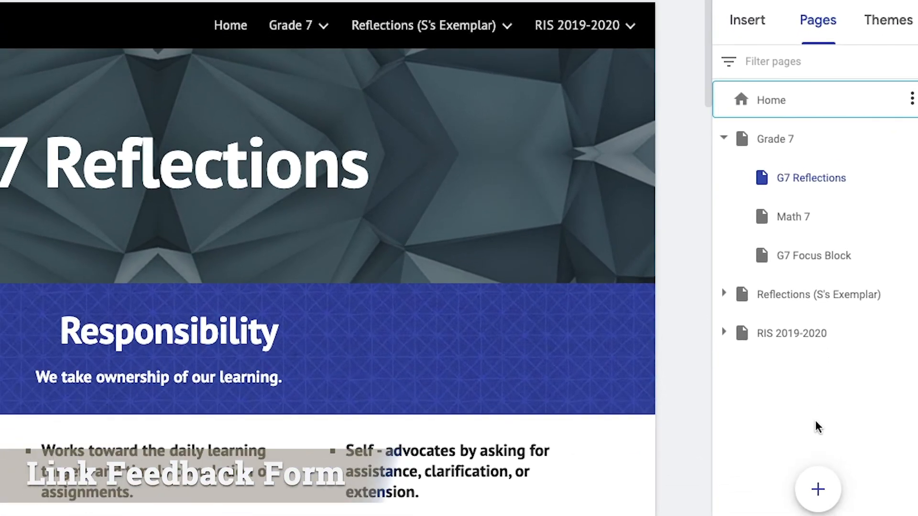
{"action": "mouse_move", "coordinate": [820, 485]}
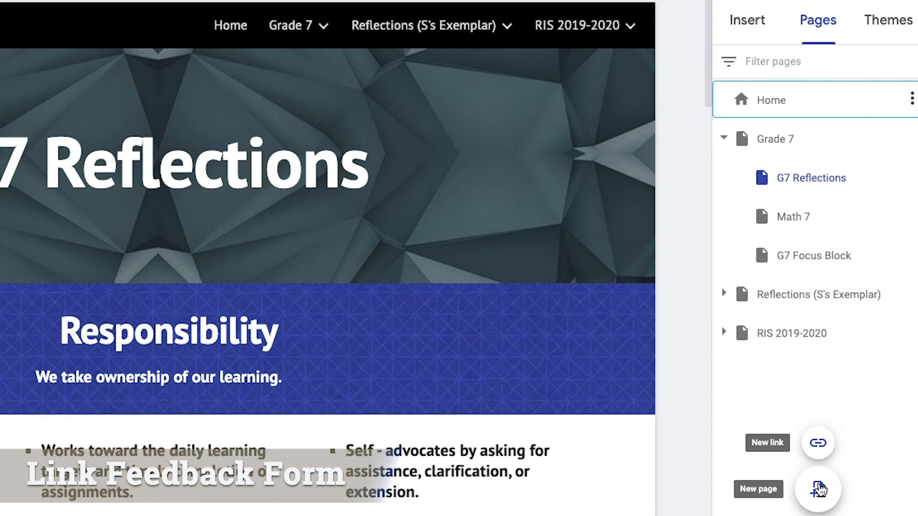
{"action": "left_click", "coordinate": [818, 444]}
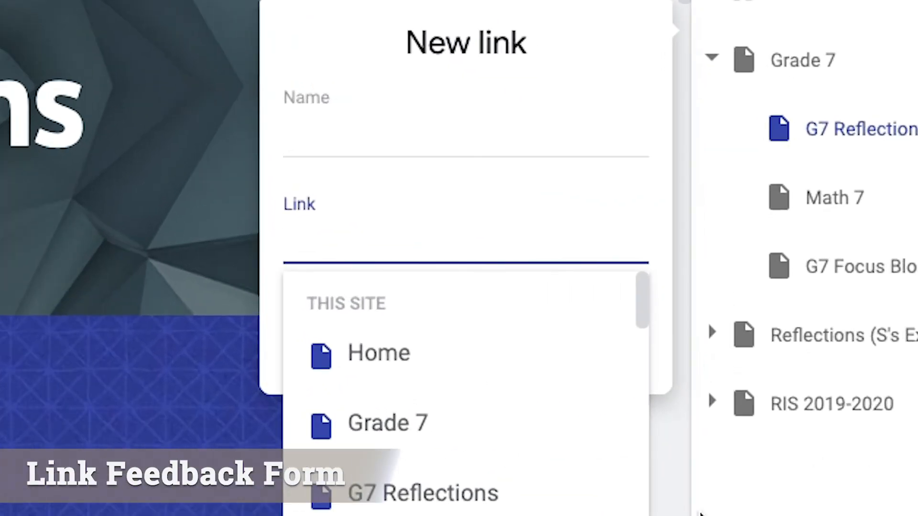
{"action": "key", "text": "ctrl+v"}
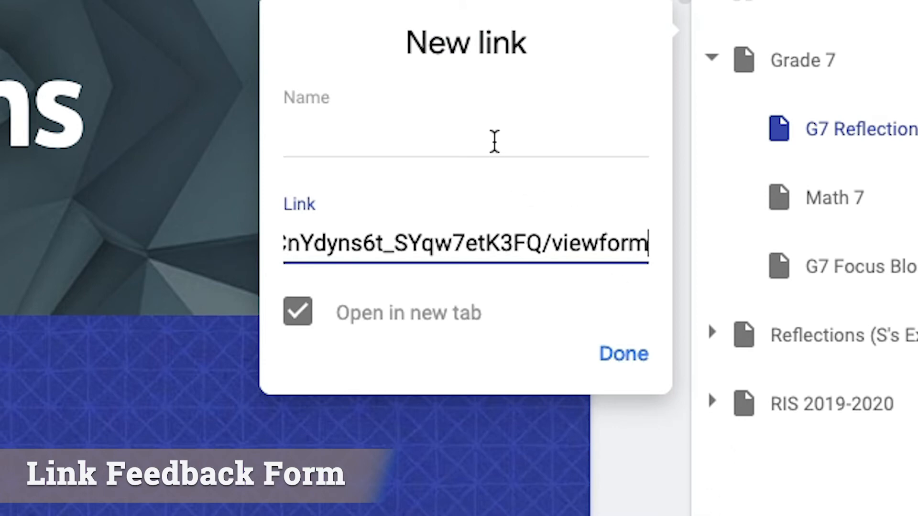
Name the new link "Give", the portfolio owner's first name and "Feedback!", and add it directly below Home in the site navigation
{"action": "left_click", "coordinate": [495, 144]}
{"action": "type", "text": "Give Brian Feedback"}
{"action": "key", "text": "BackSpace"}
{"action": "type", "text": "ck!"}
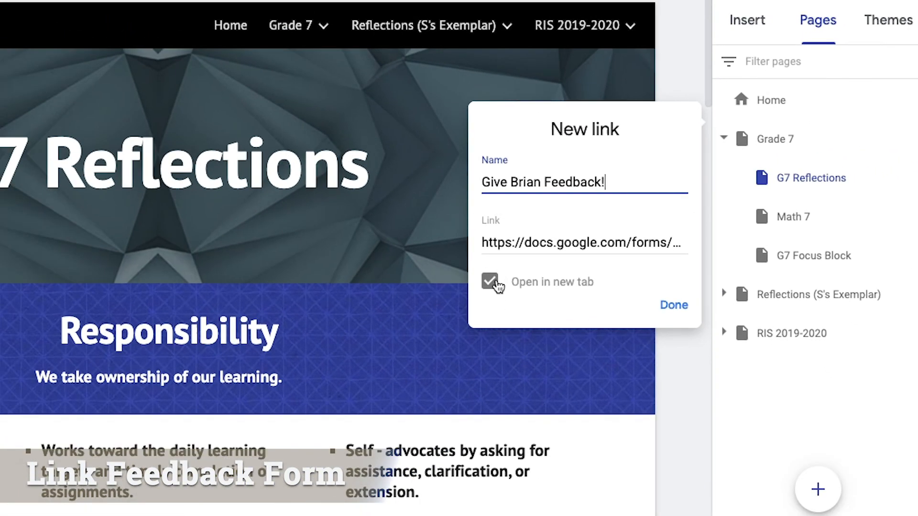
{"action": "left_click", "coordinate": [673, 306]}
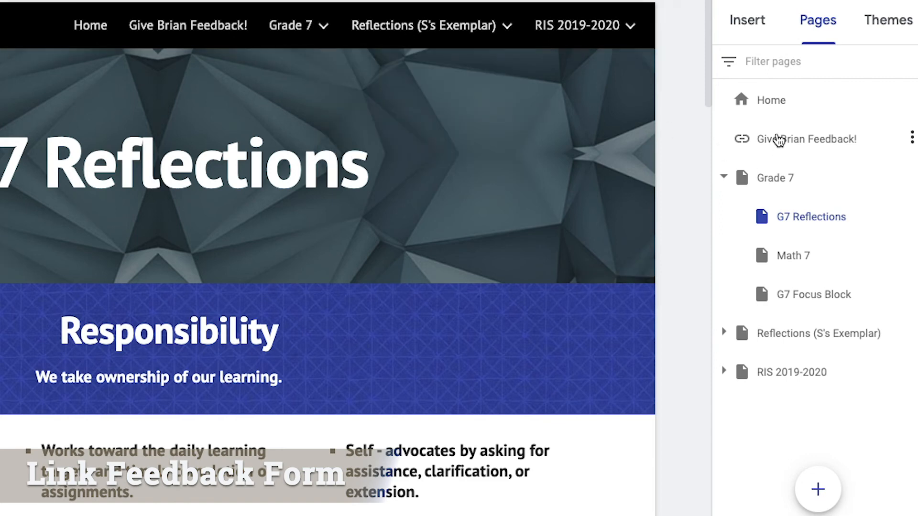
{"action": "left_click_drag", "start_coordinate": [778, 139], "coordinate": [741, 118]}
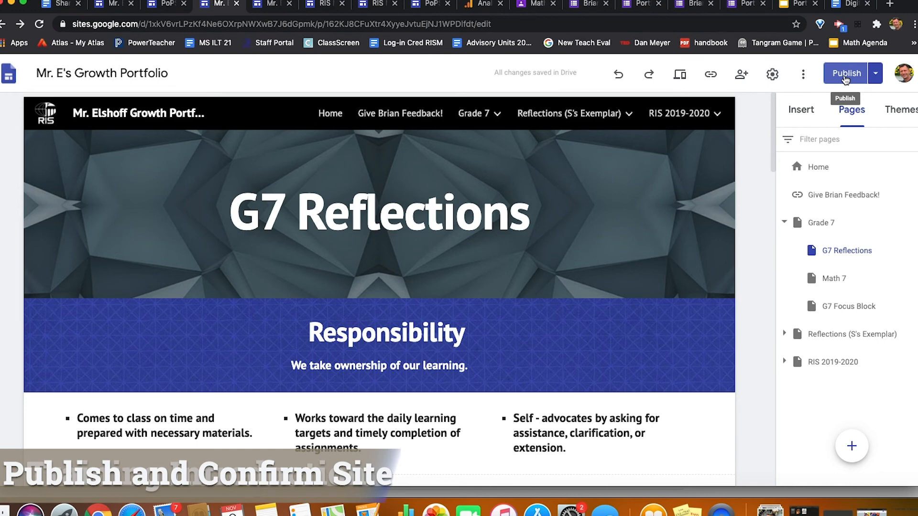
Publish the portfolio site and test the feedback form link in the published site's navigation
{"action": "left_click", "coordinate": [845, 76]}
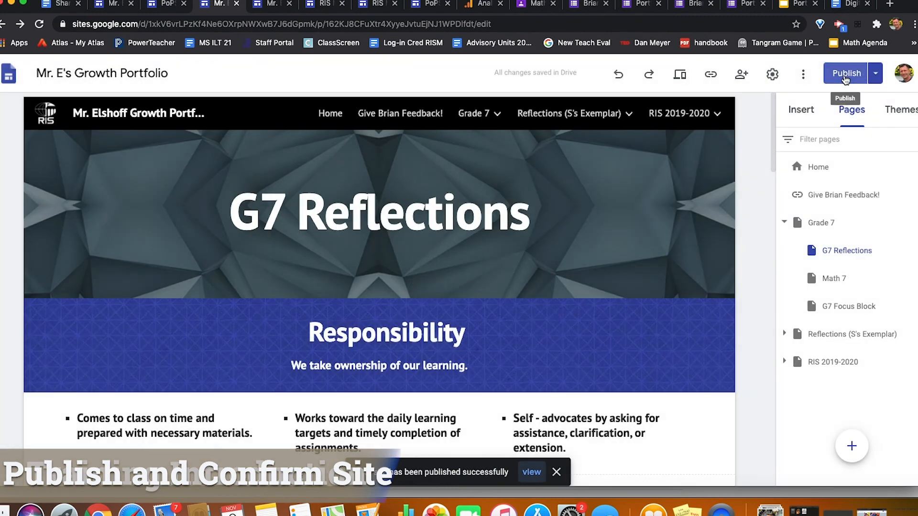
{"action": "left_click", "coordinate": [875, 73]}
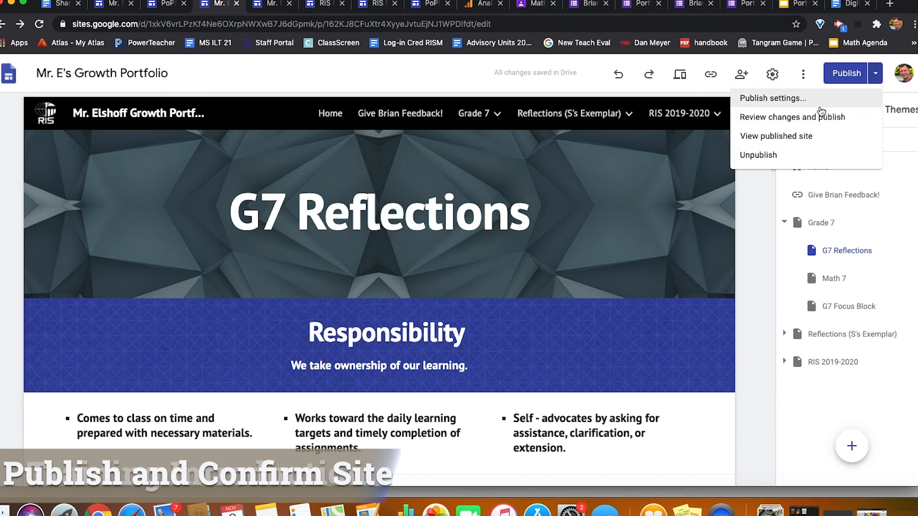
{"action": "left_click", "coordinate": [790, 139]}
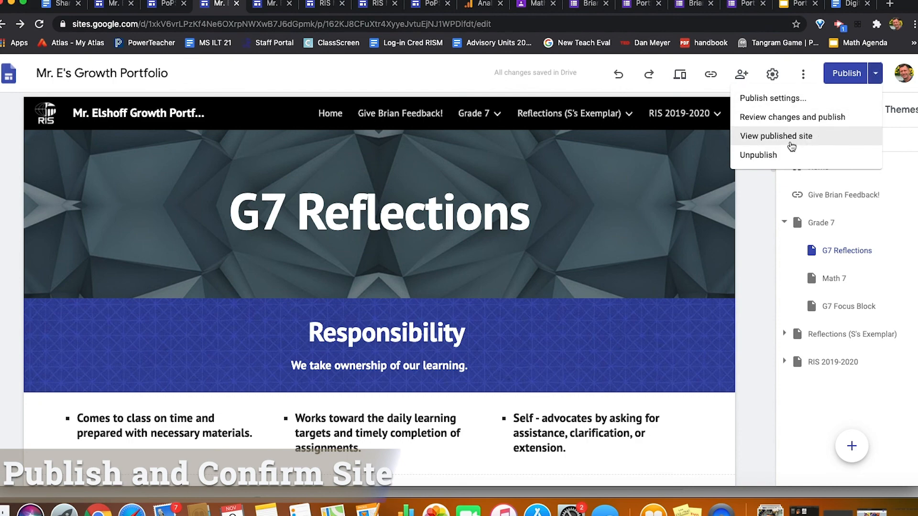
{"action": "left_click", "coordinate": [789, 139]}
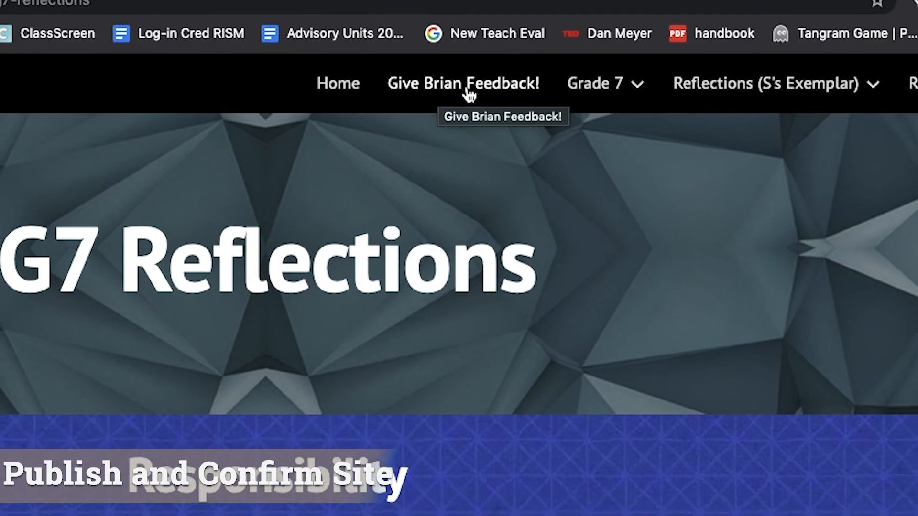
{"action": "left_click", "coordinate": [467, 97]}
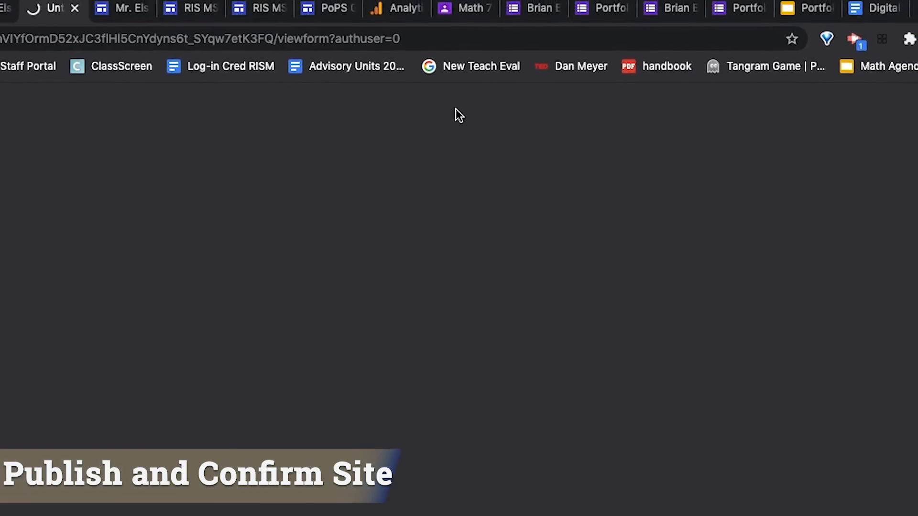